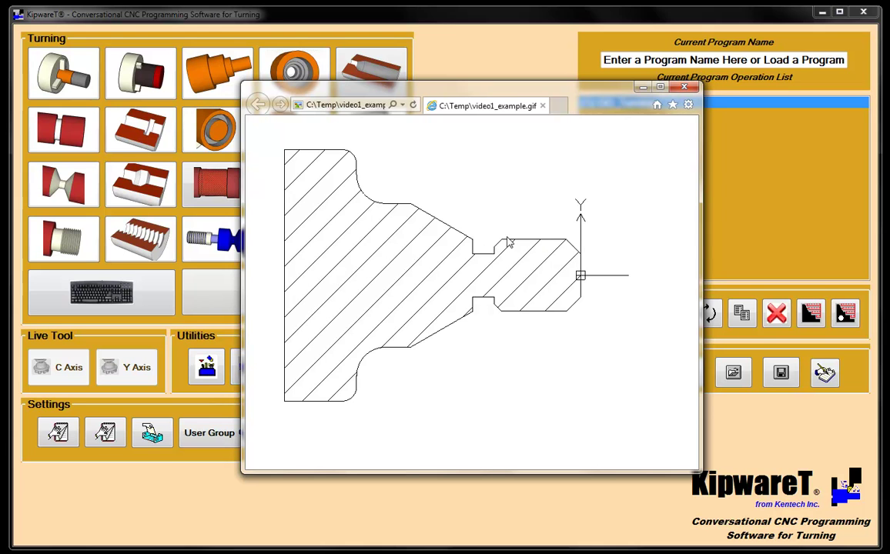
# - Close the drawing browser and load the saved id-groove.kt operation as operation (2) after OD_Turning
pyautogui.click(683, 87)
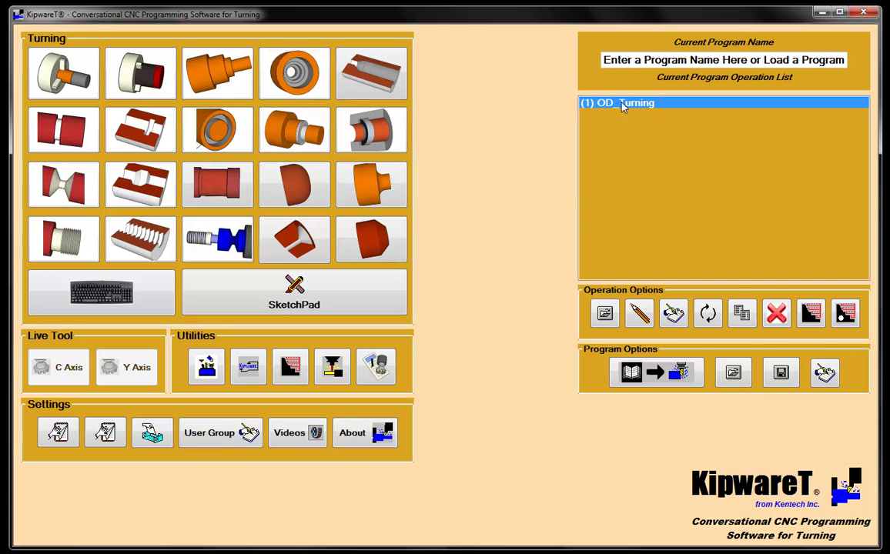
pyautogui.click(604, 313)
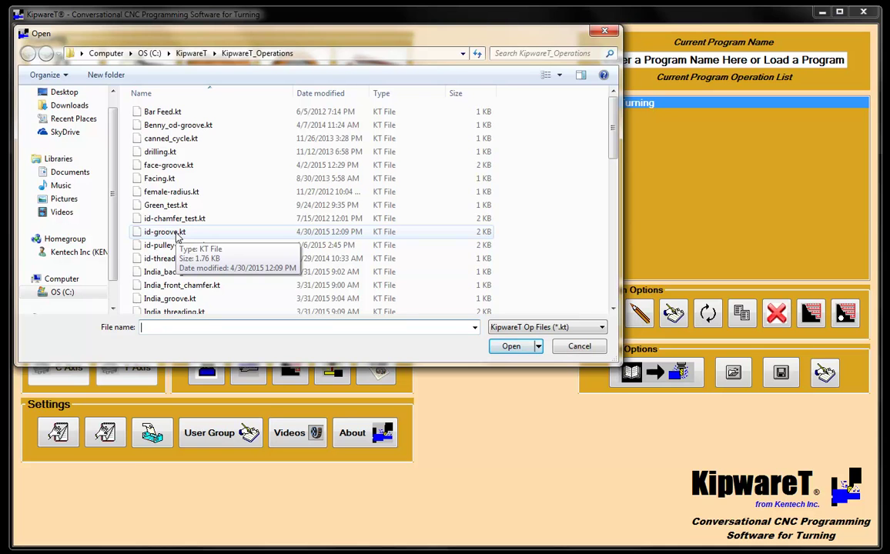
pyautogui.doubleClick(172, 233)
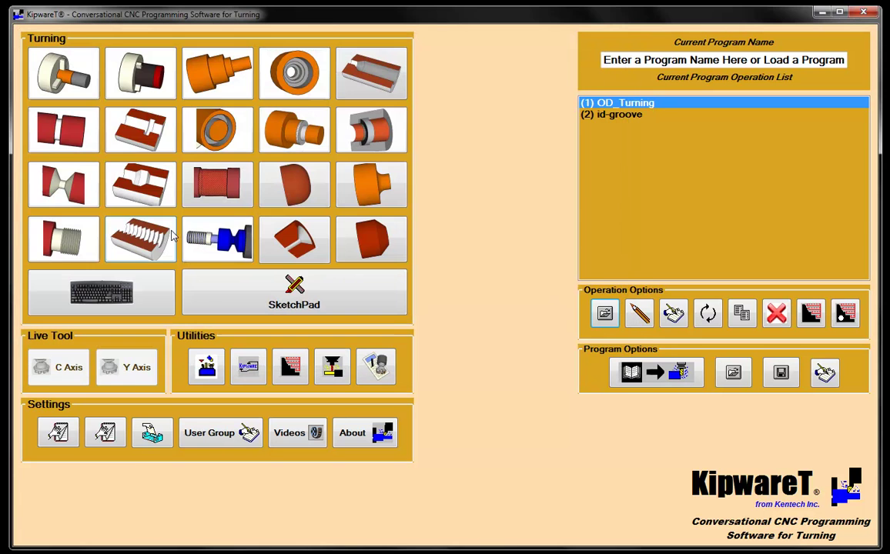
pyautogui.doubleClick(633, 120)
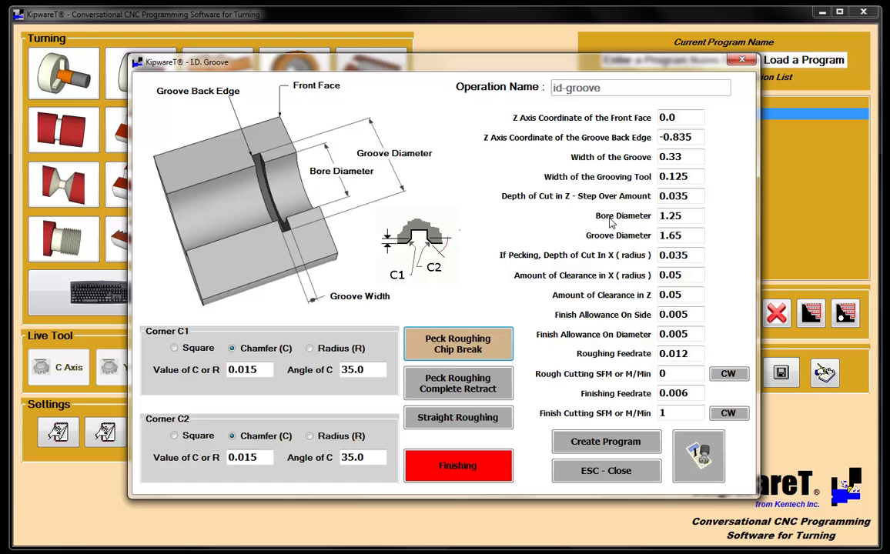
# - Regenerate the id-groove program with its existing groove parameters, then reopen and close it unchanged
pyautogui.click(587, 448)
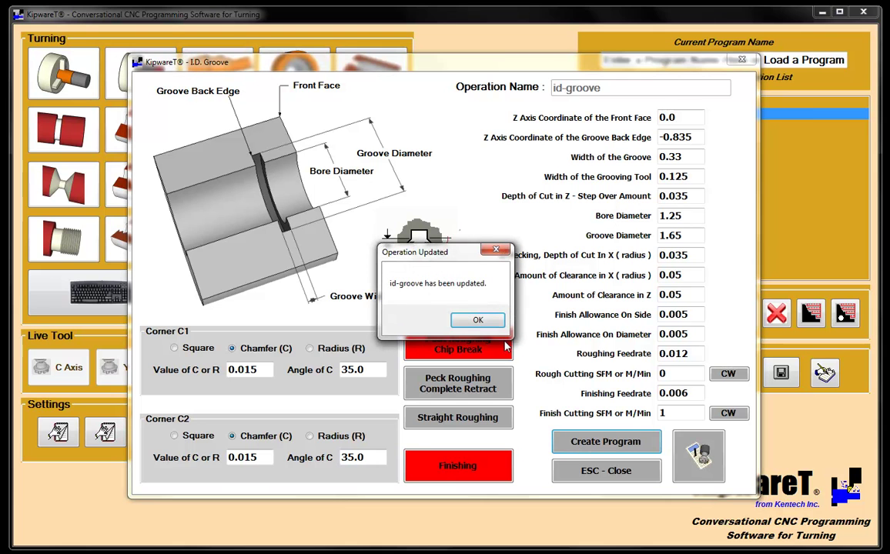
pyautogui.click(469, 319)
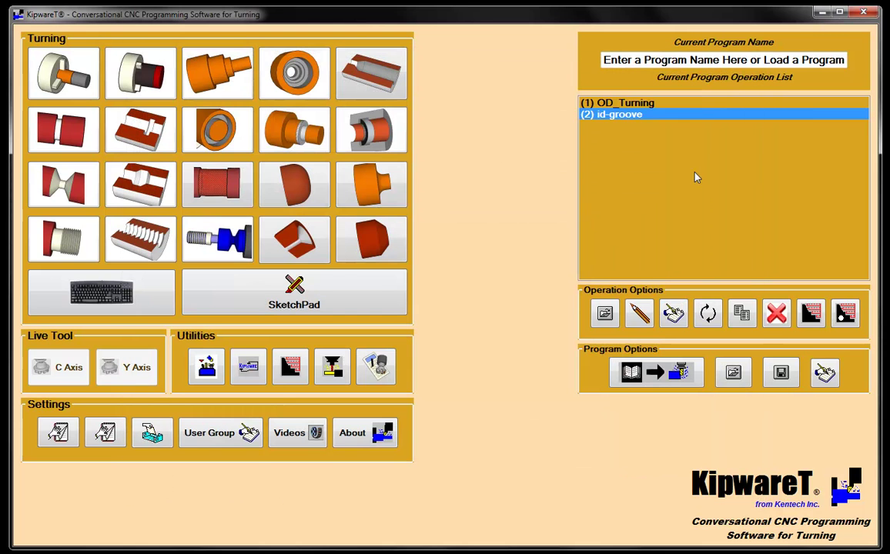
pyautogui.click(624, 104)
pyautogui.click(624, 117)
pyautogui.click(638, 314)
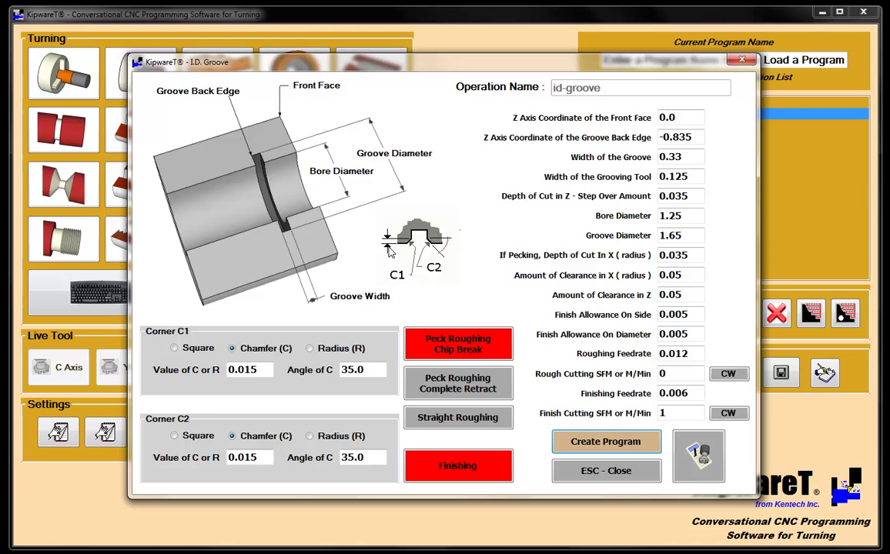
pyautogui.press('Escape')
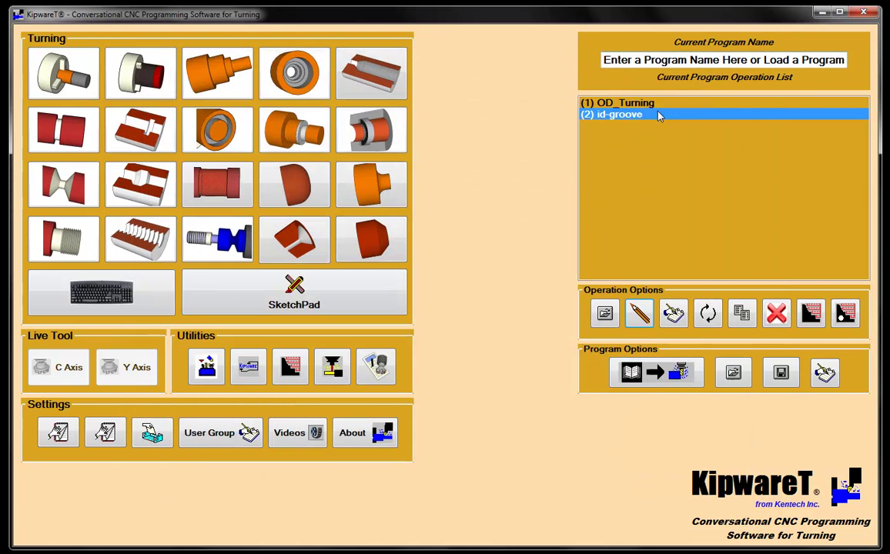
pyautogui.click(591, 103)
# - Change OD_Turning element 1's Corner 1 radius from 0.1 to .075, save it, and regenerate the program
pyautogui.click(638, 312)
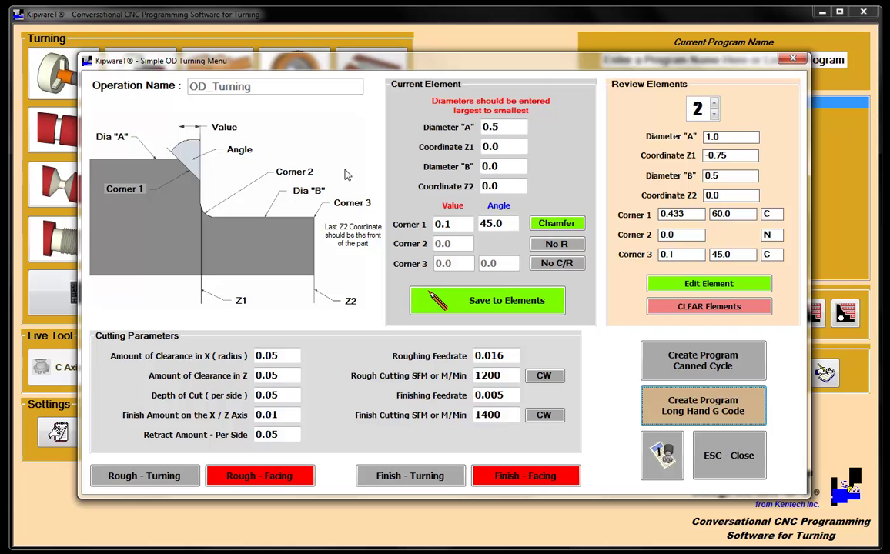
pyautogui.click(714, 115)
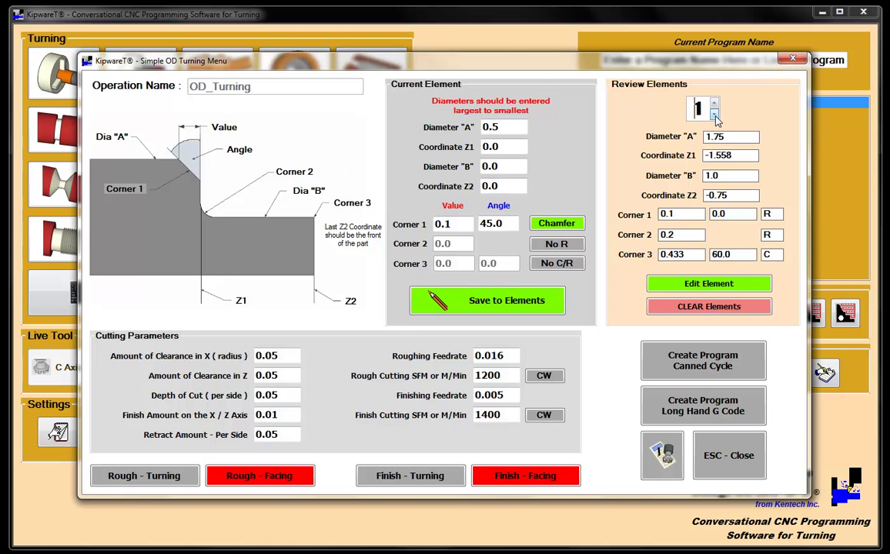
pyautogui.click(704, 284)
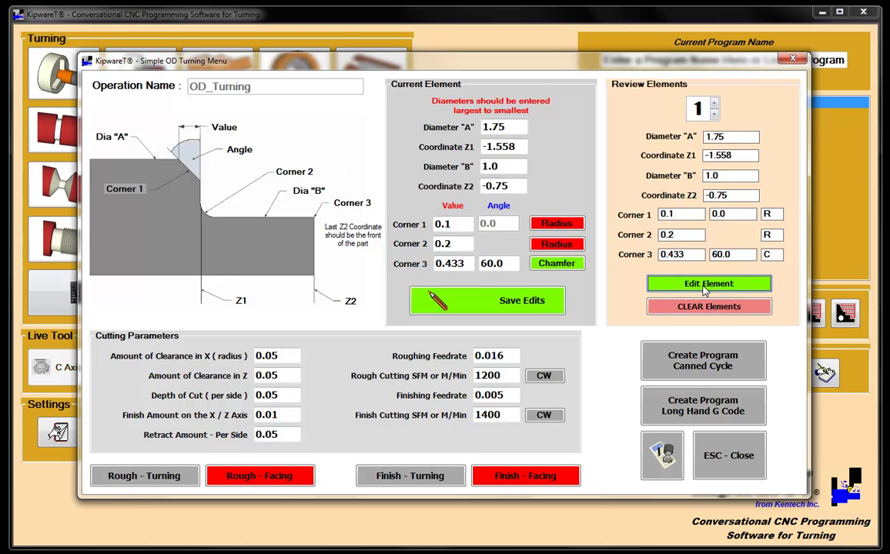
pyautogui.click(457, 225)
pyautogui.moveTo(457, 225); pyautogui.dragTo(357, 223)
pyautogui.write('.075')
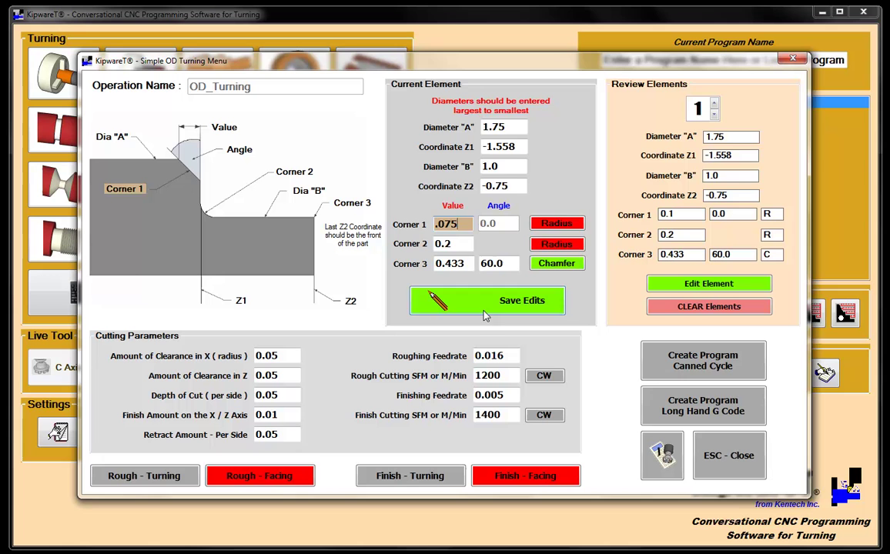
pyautogui.click(434, 294)
pyautogui.click(698, 419)
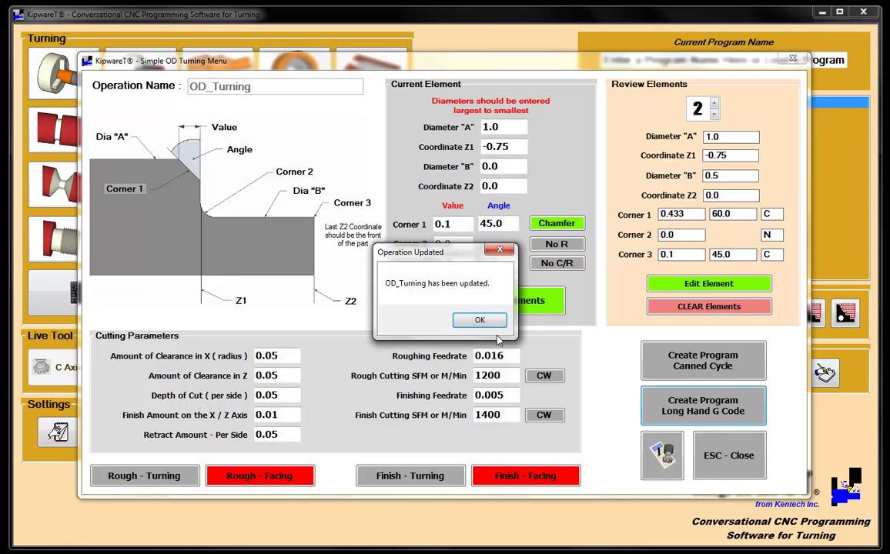
pyautogui.press('Return')
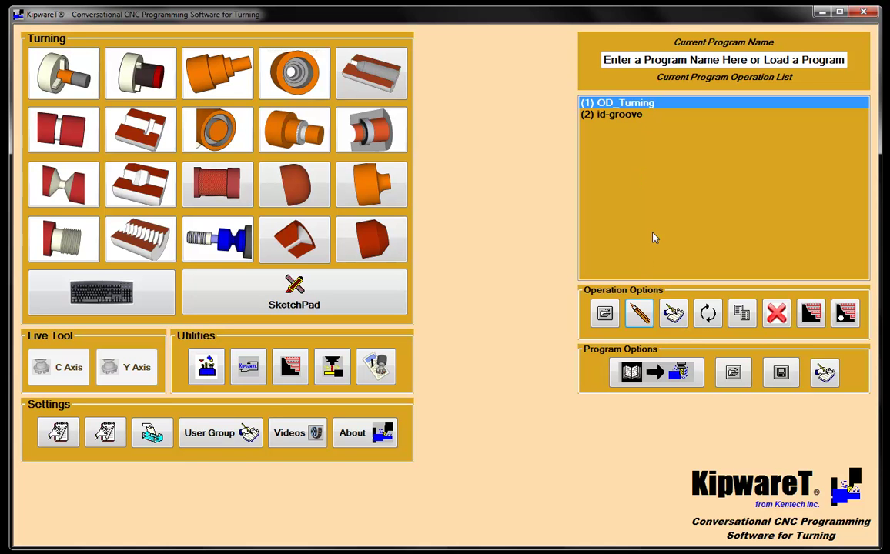
pyautogui.click(673, 313)
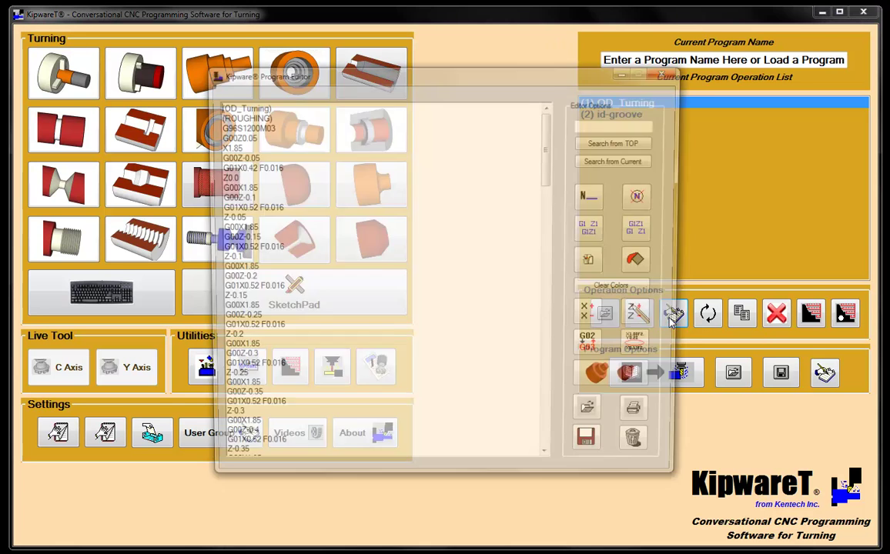
pyautogui.moveTo(552, 139); pyautogui.dragTo(543, 403)
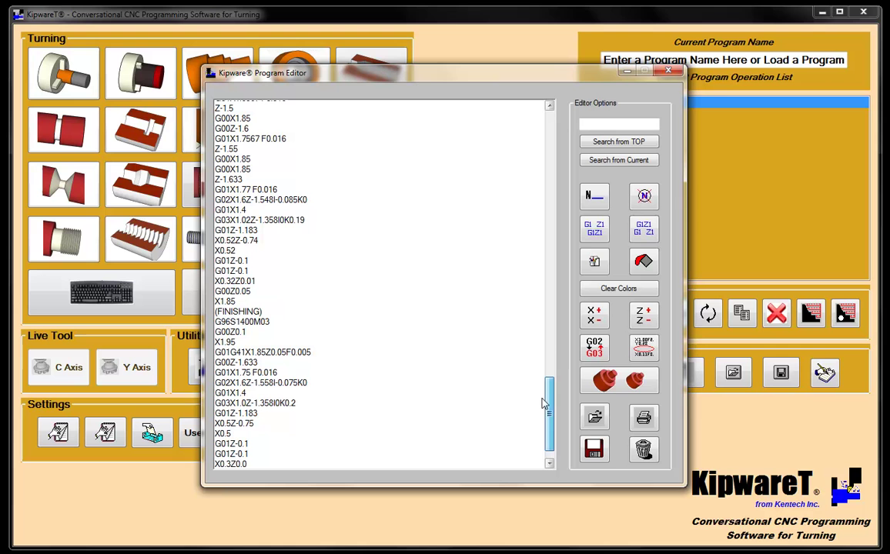
pyautogui.doubleClick(269, 312)
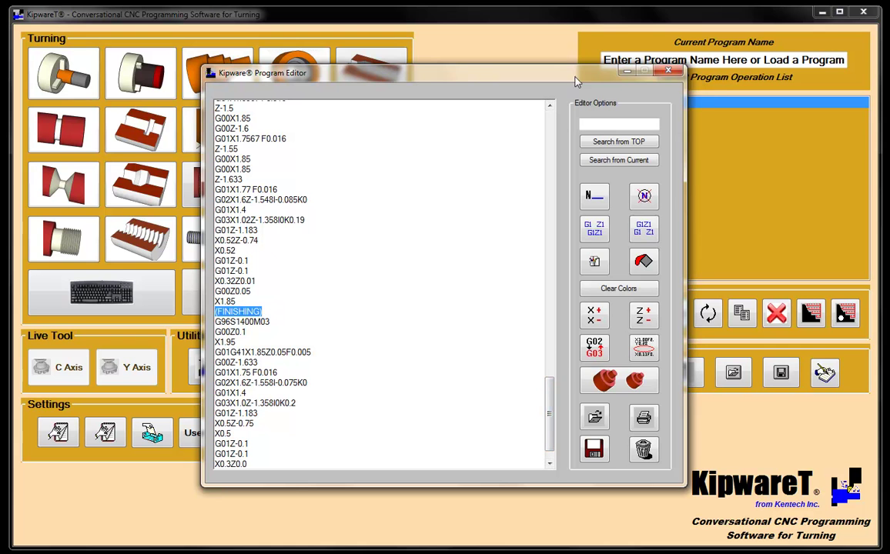
pyautogui.hotkey('alt', 'F4')
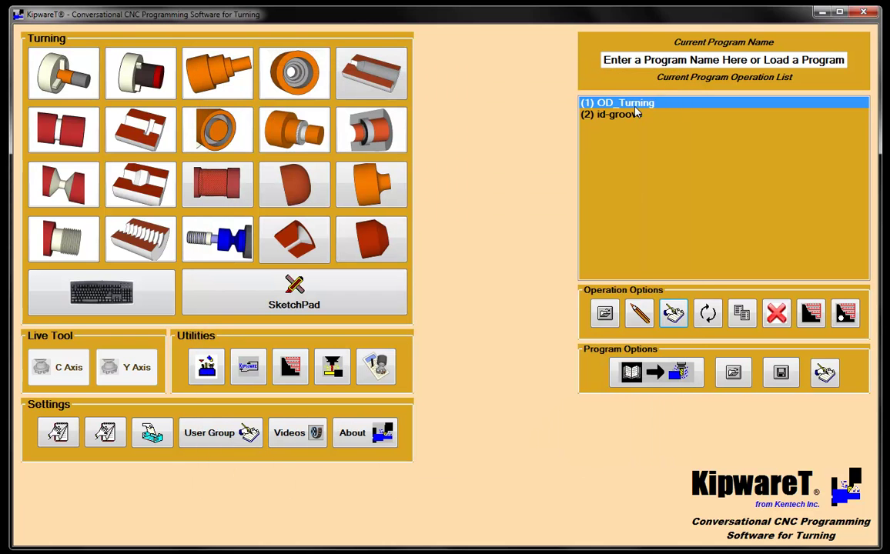
# - Switch OD_Turning's roughing and finishing from facing to turning, and regenerate it as a canned cycle
pyautogui.doubleClick(635, 108)
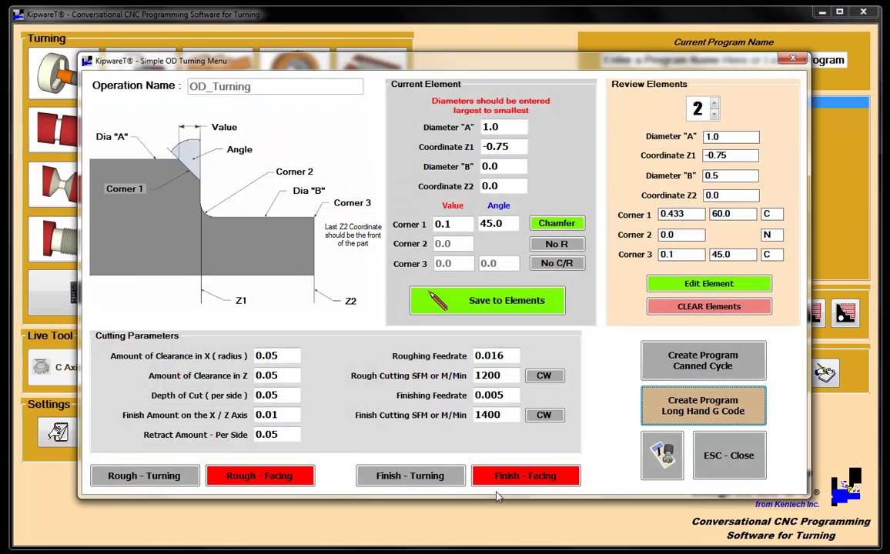
pyautogui.click(158, 478)
pyautogui.click(411, 482)
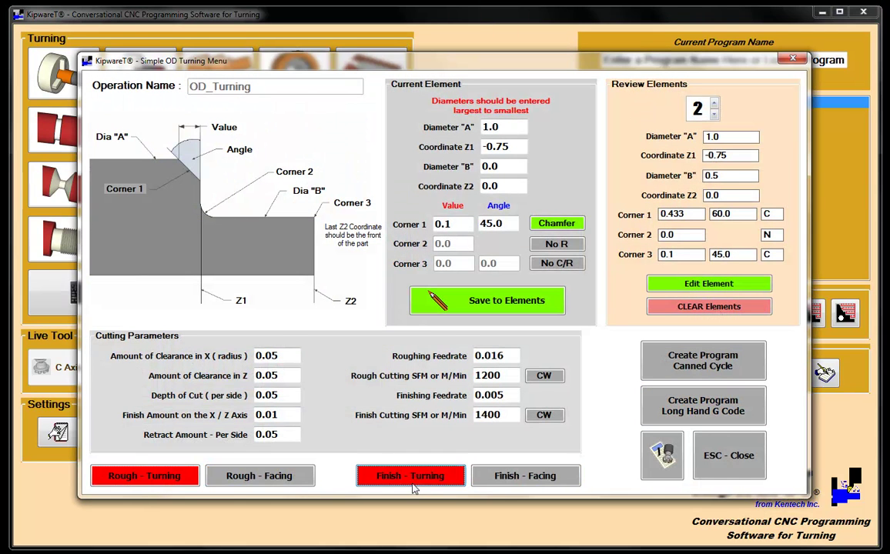
pyautogui.click(692, 373)
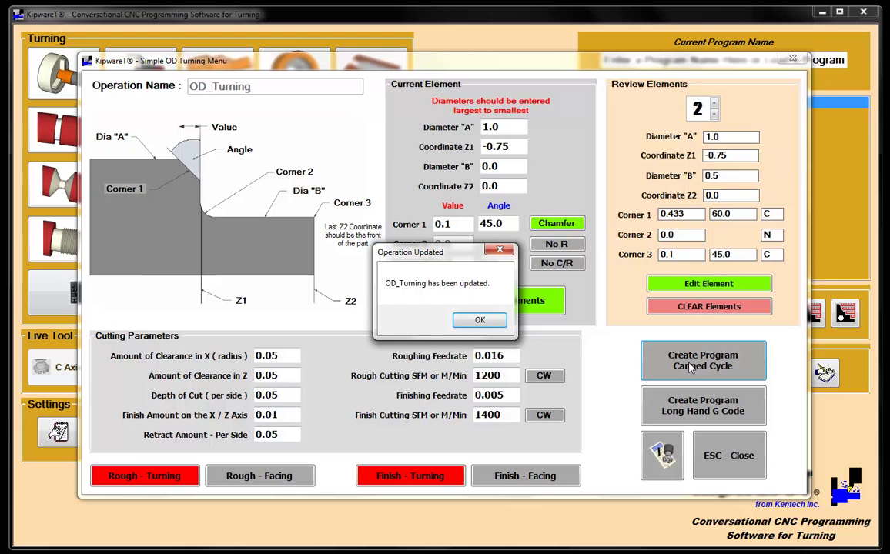
pyautogui.click(479, 319)
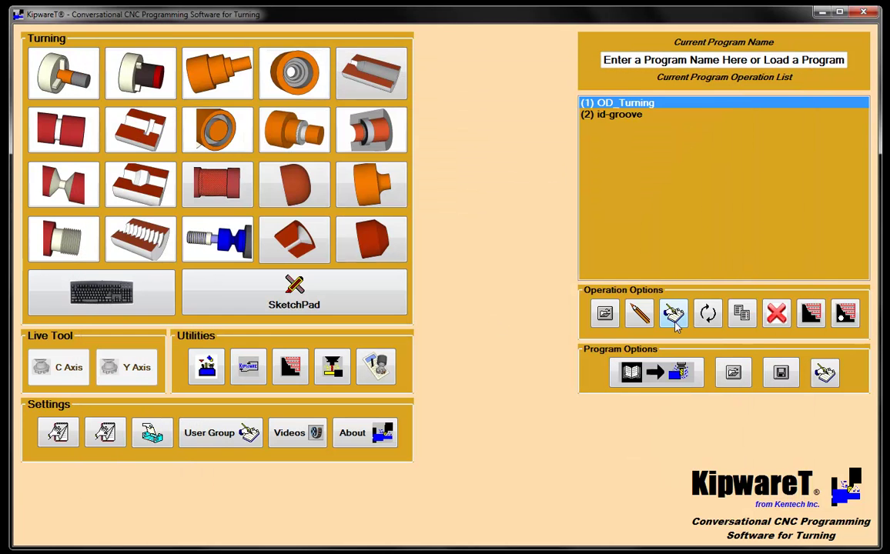
pyautogui.click(674, 322)
# - Highlight the two G71 roughing-cycle lines, then scroll down to the finishing pass at the end
pyautogui.doubleClick(354, 166)
pyautogui.keyDown('shift'); pyautogui.click(216, 156); pyautogui.keyUp('shift')
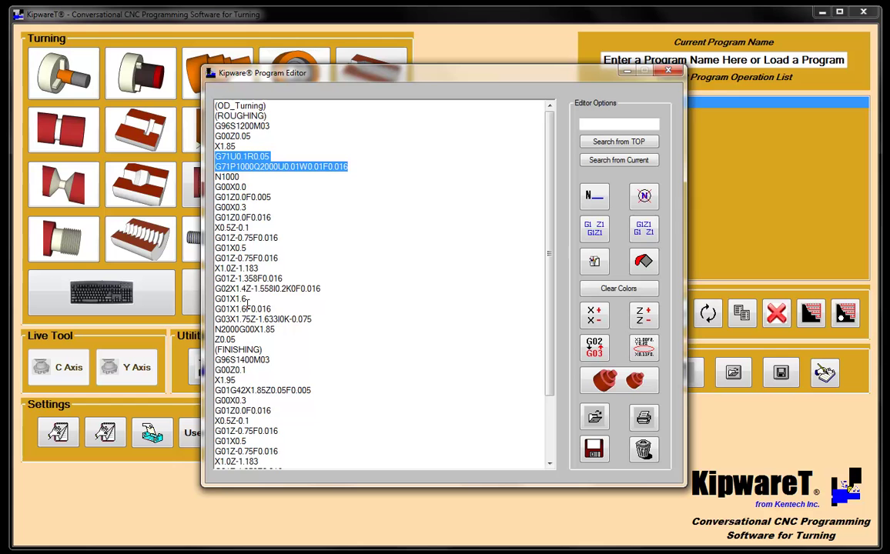
pyautogui.click(263, 360)
pyautogui.scroll(-1, 262, 359)
pyautogui.scroll(-3, 263, 359)
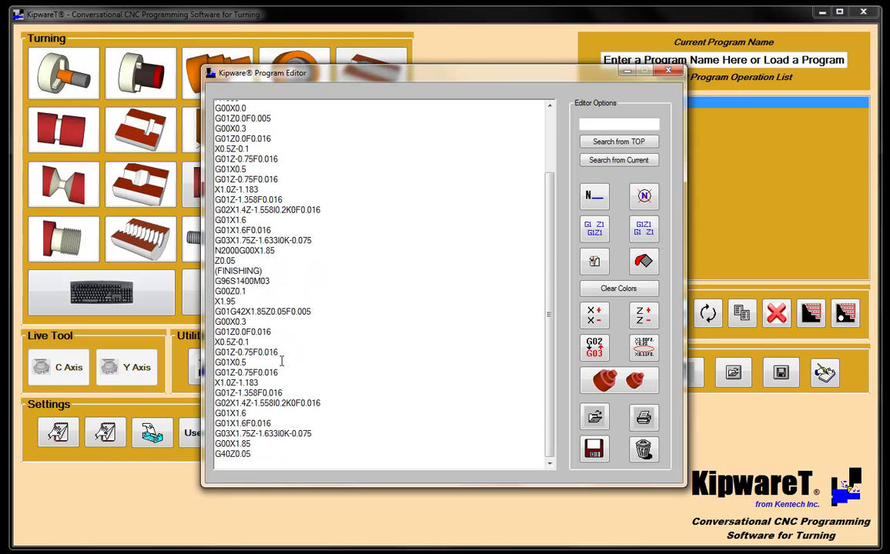
# - Exit the Program Editor discarding changes, then delete the id-groove operation
pyautogui.click(643, 449)
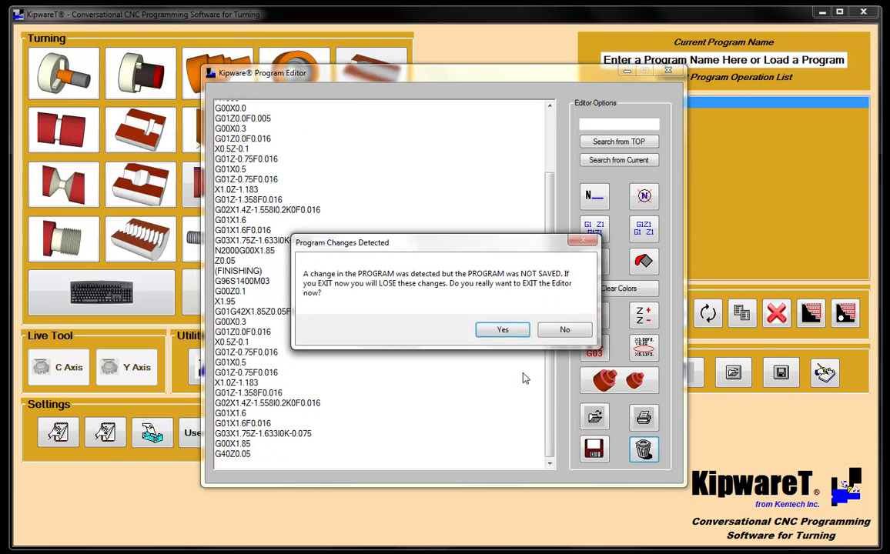
pyautogui.click(508, 332)
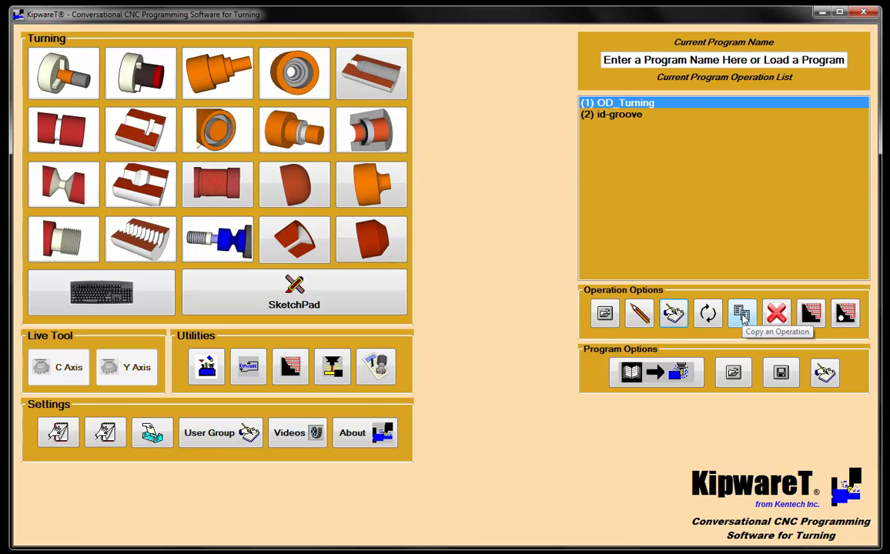
pyautogui.click(609, 118)
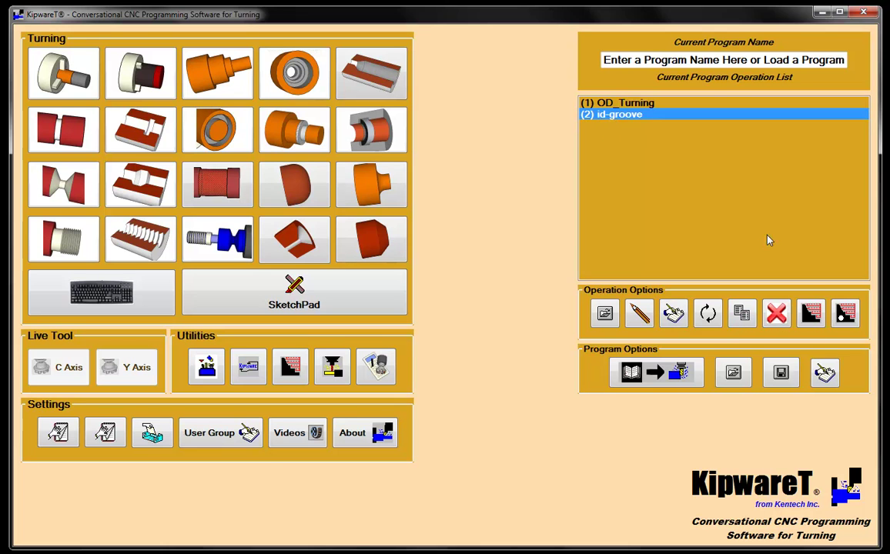
pyautogui.click(776, 313)
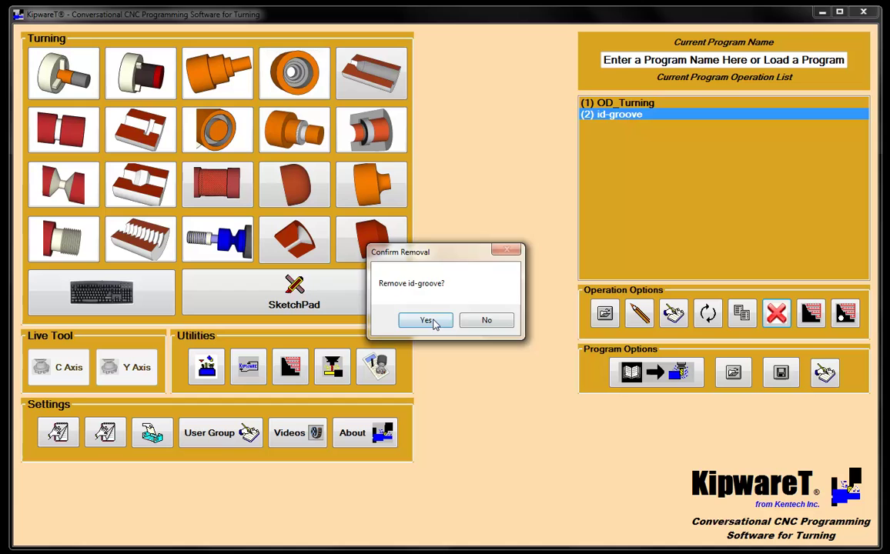
pyautogui.click(424, 319)
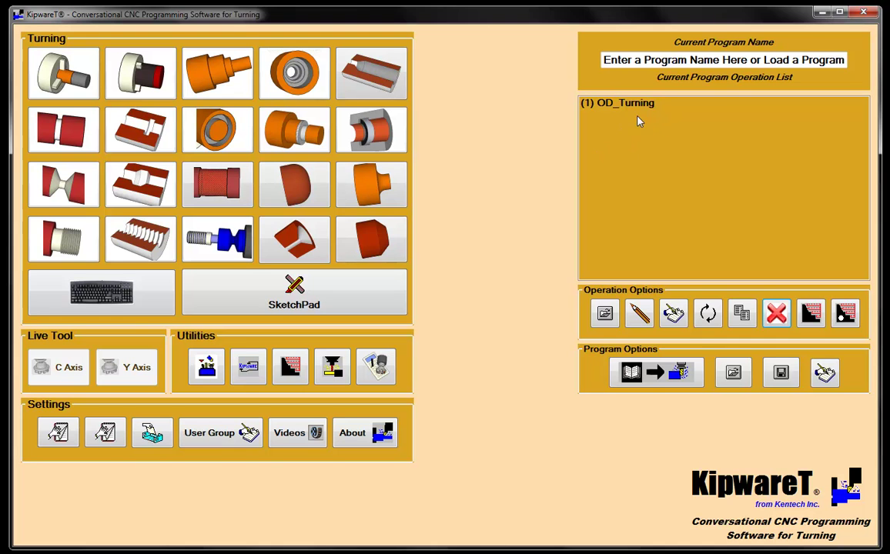
# - Copy OD_Turning as a new operation named 'OD_Turning_Finish'
pyautogui.click(631, 106)
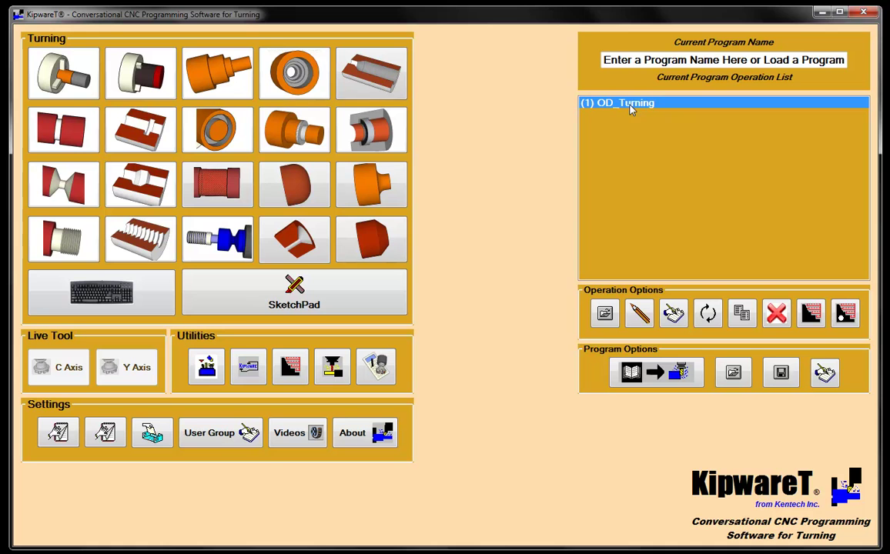
pyautogui.click(741, 313)
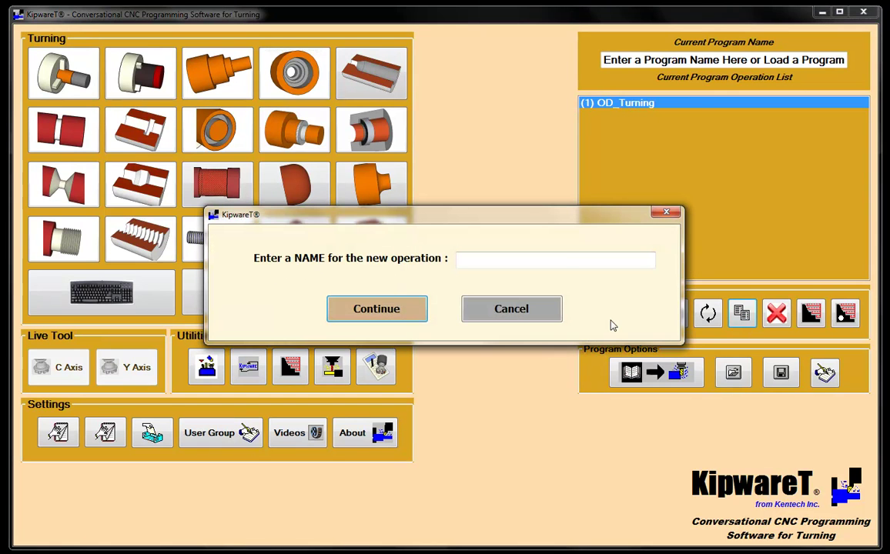
pyautogui.click(566, 260)
pyautogui.write('OD_Tur')
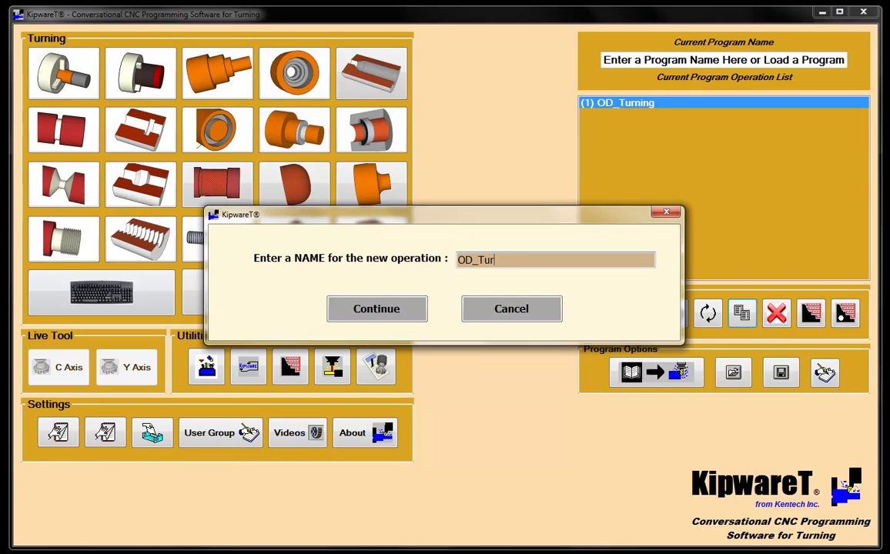
pyautogui.write('ning_Finish')
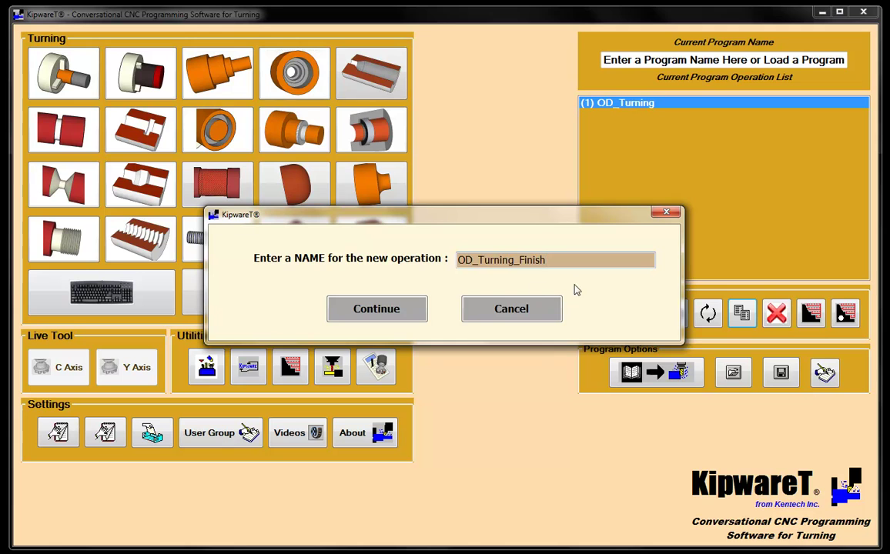
pyautogui.click(381, 309)
pyautogui.click(624, 116)
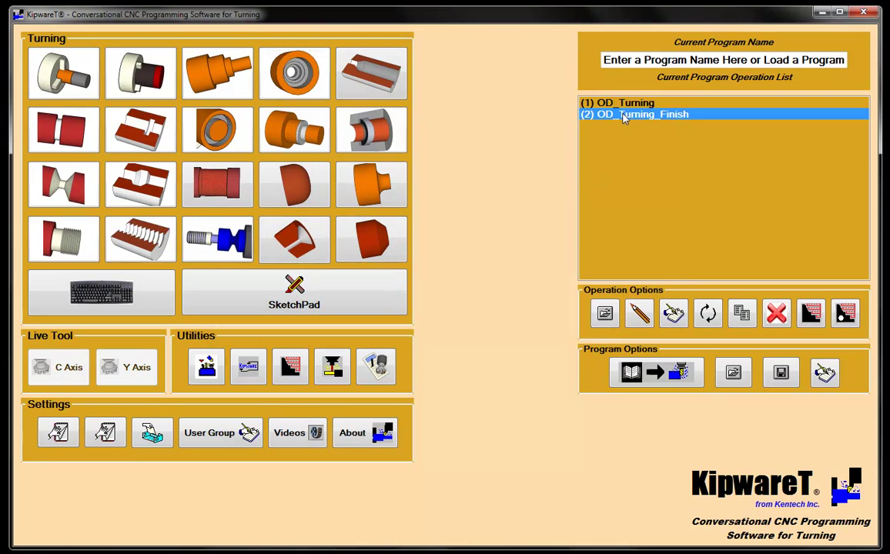
# - Turn off finish turning on OD_Turning and regenerate it as long-hand G code
pyautogui.click(624, 105)
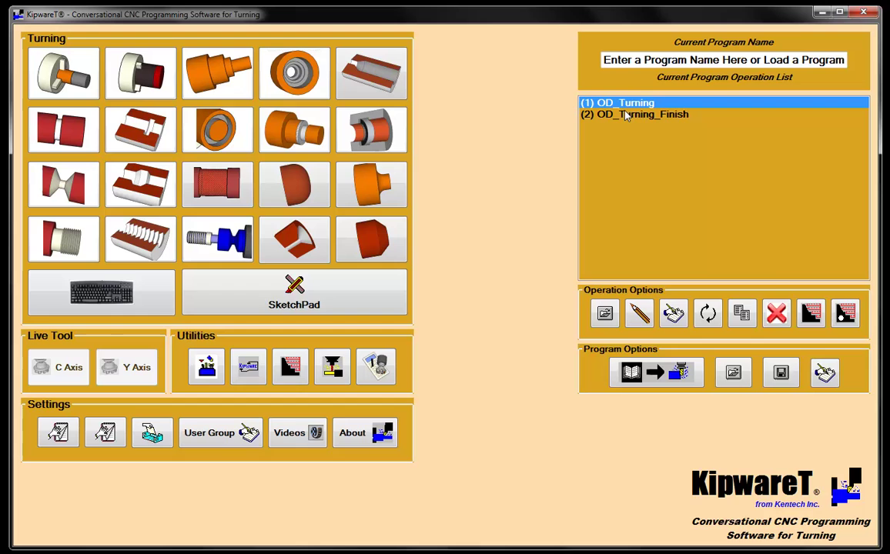
pyautogui.doubleClick(625, 106)
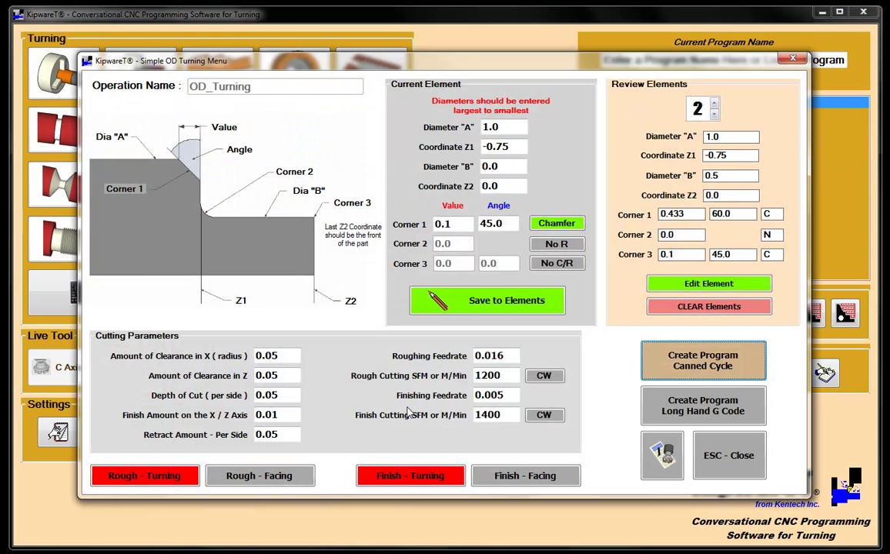
pyautogui.click(401, 478)
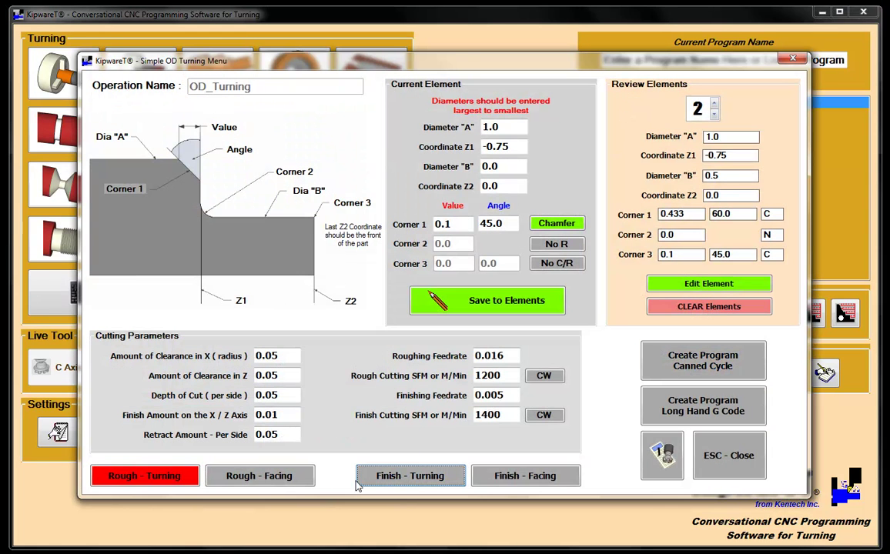
pyautogui.click(708, 411)
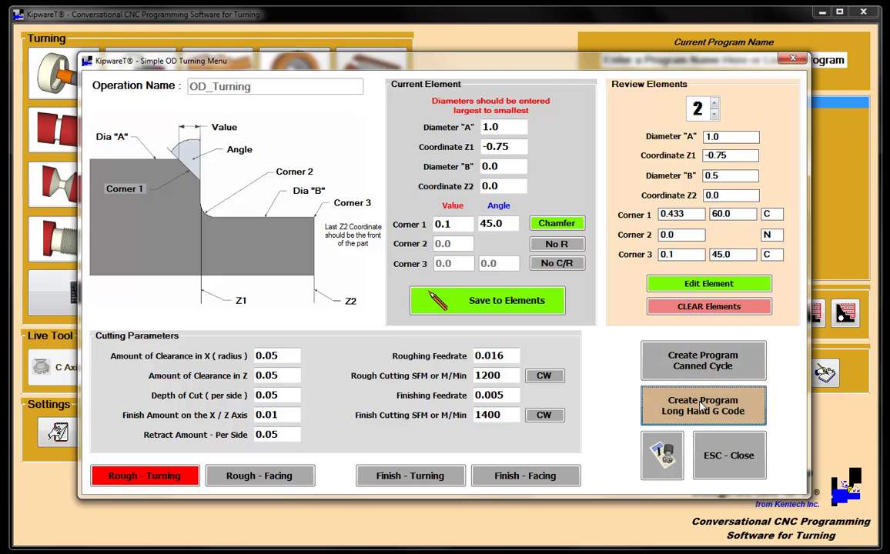
pyautogui.click(486, 320)
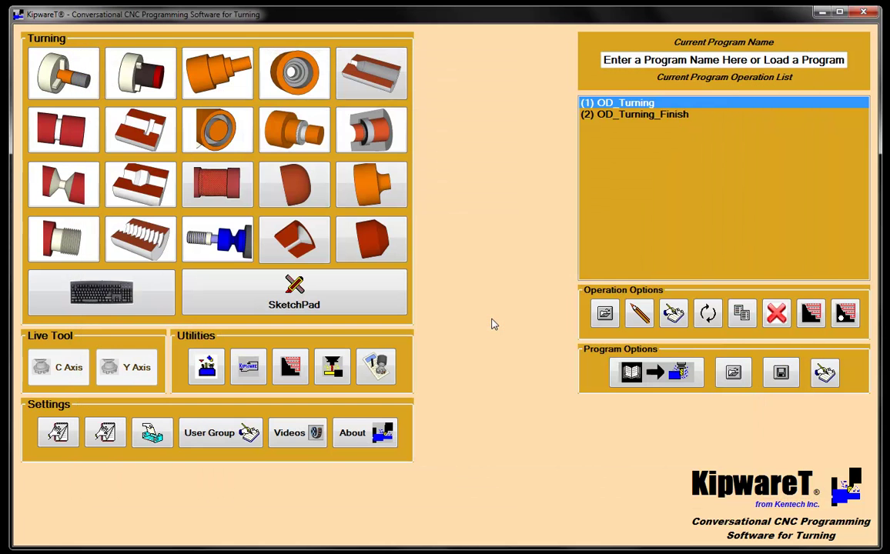
# - Turn off rough turning on OD_Turning_Finish and regenerate it as long-hand G code
pyautogui.doubleClick(641, 123)
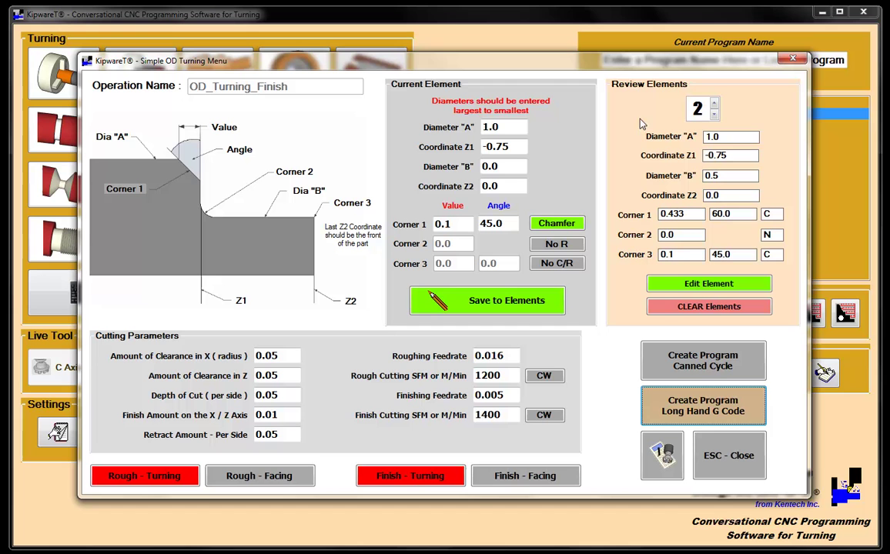
pyautogui.click(193, 485)
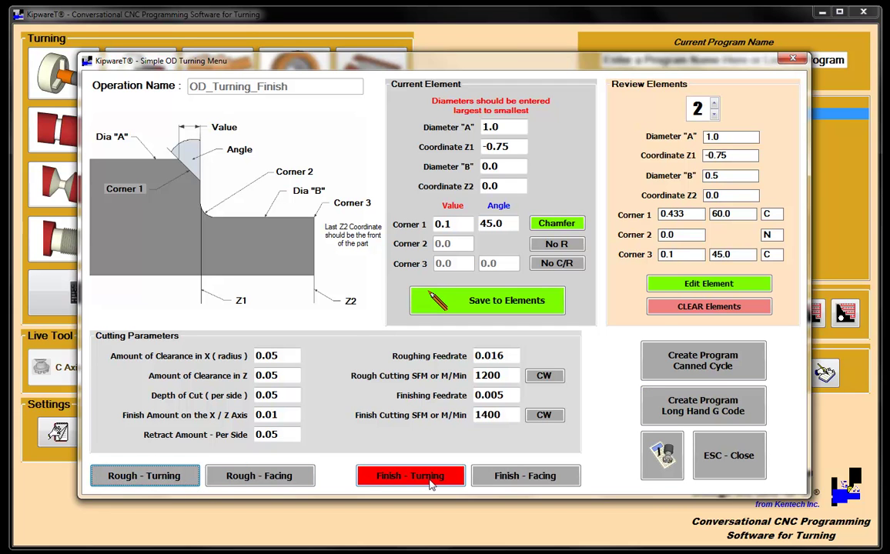
pyautogui.click(720, 400)
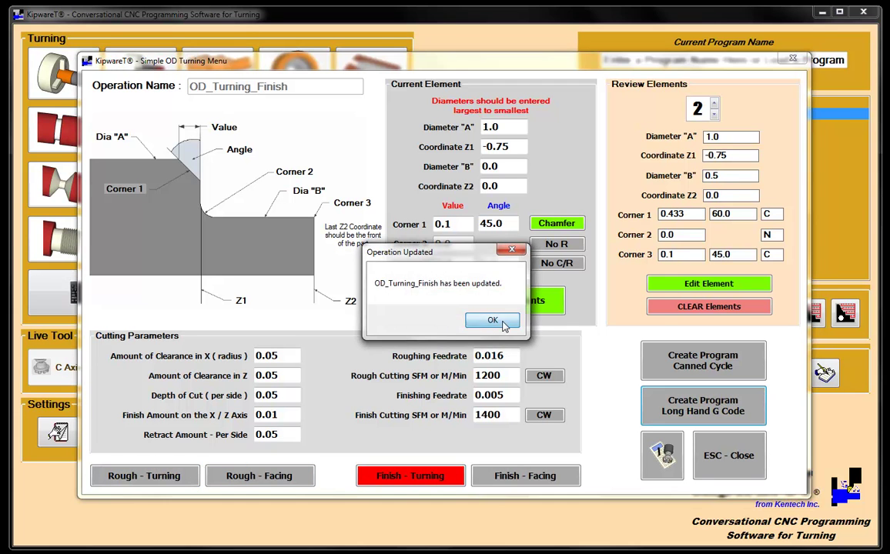
pyautogui.click(500, 321)
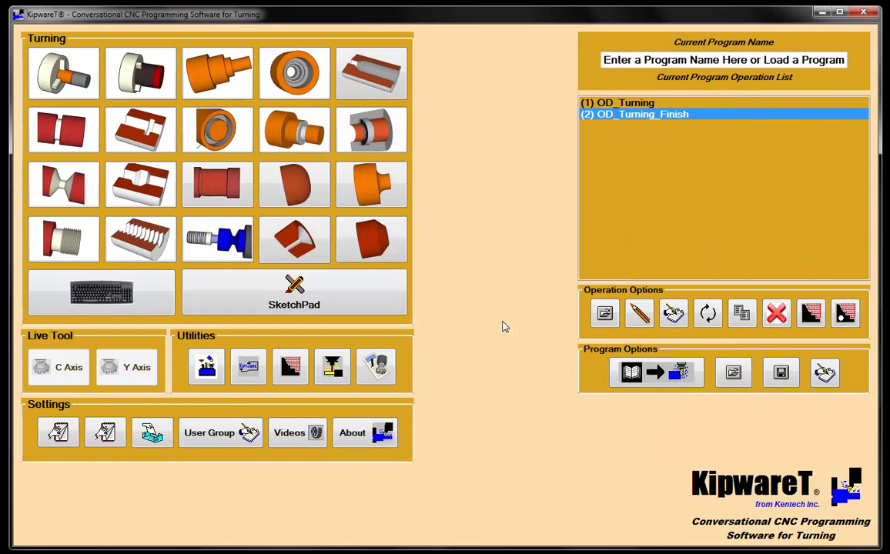
pyautogui.click(629, 107)
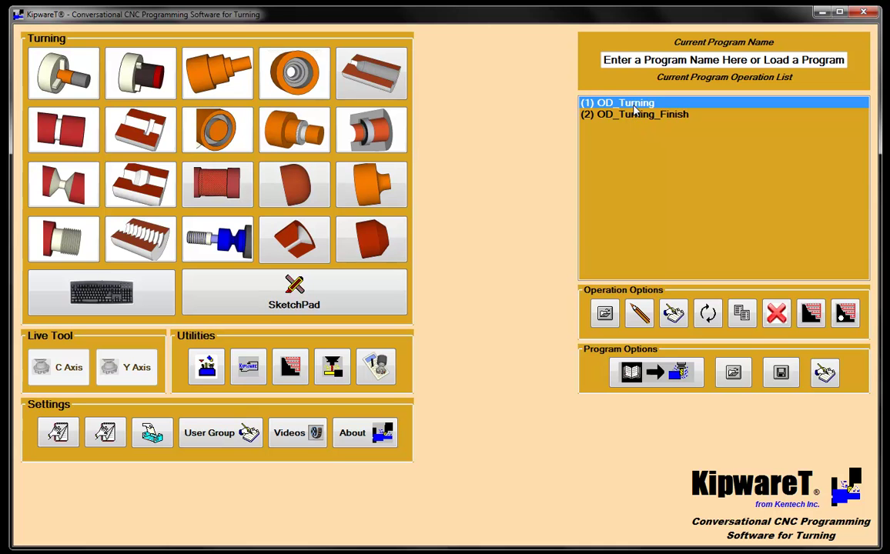
pyautogui.click(638, 115)
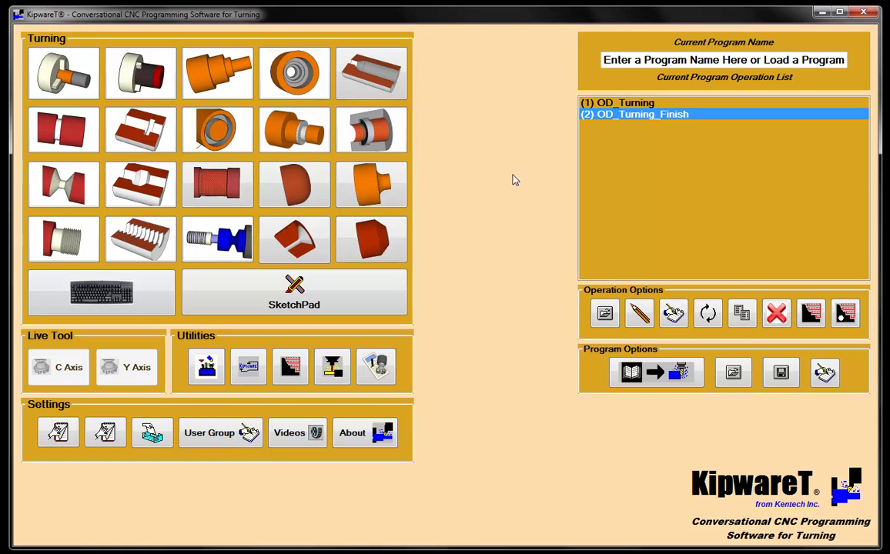
pyautogui.click(604, 312)
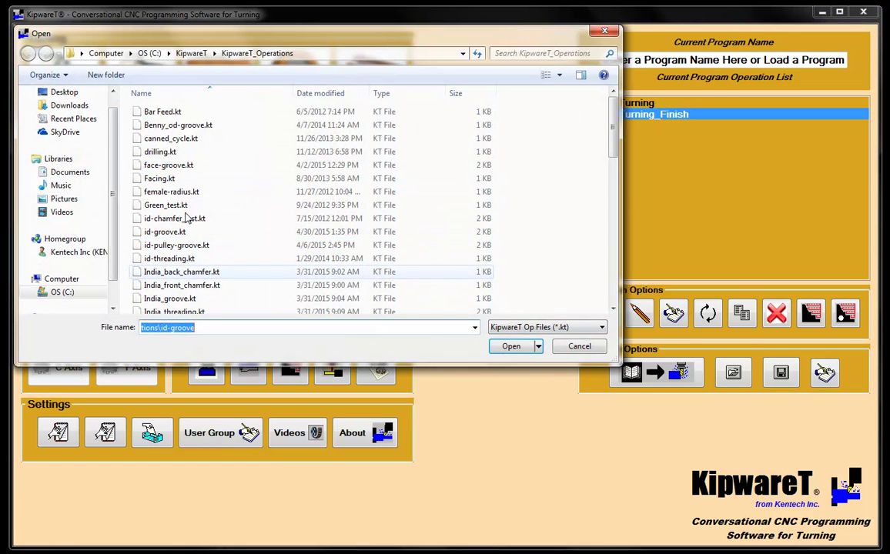
pyautogui.click(579, 347)
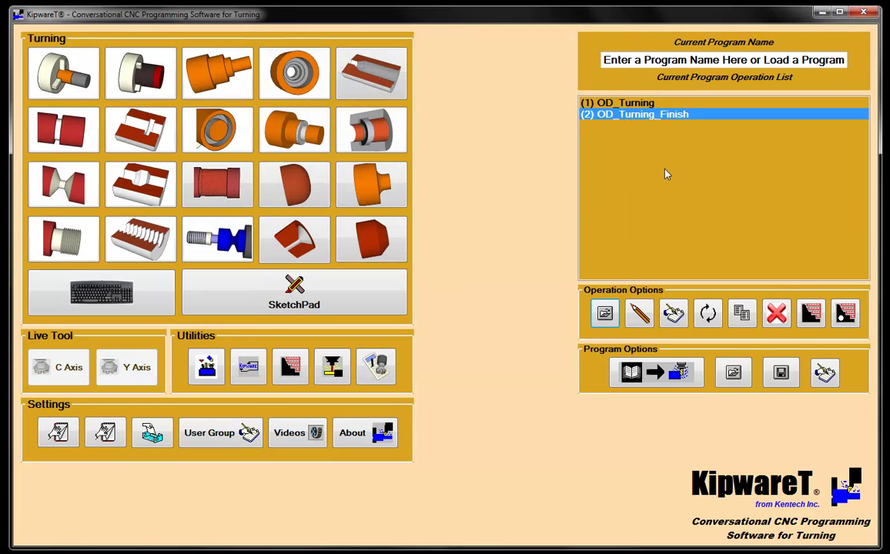
# - Review OD_Turning's rough-turning-only settings and close the menu without changes
pyautogui.doubleClick(633, 104)
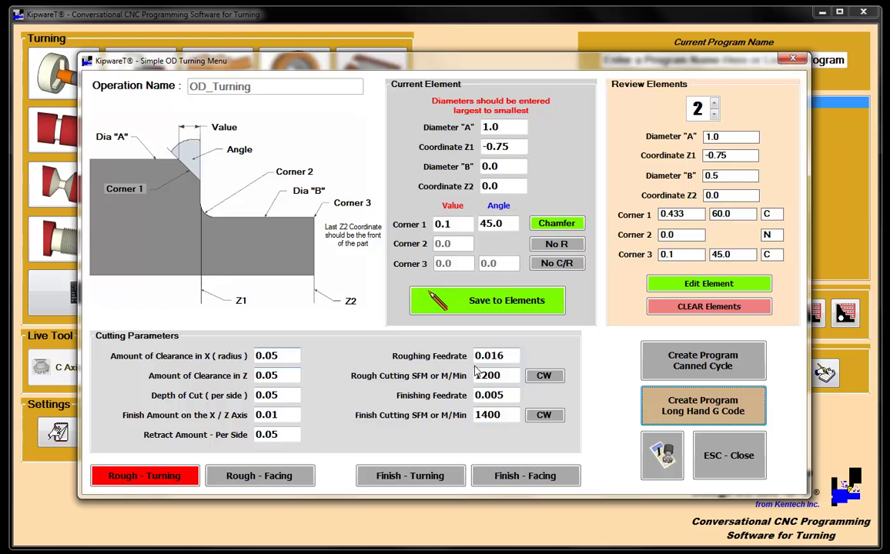
pyautogui.press('Escape')
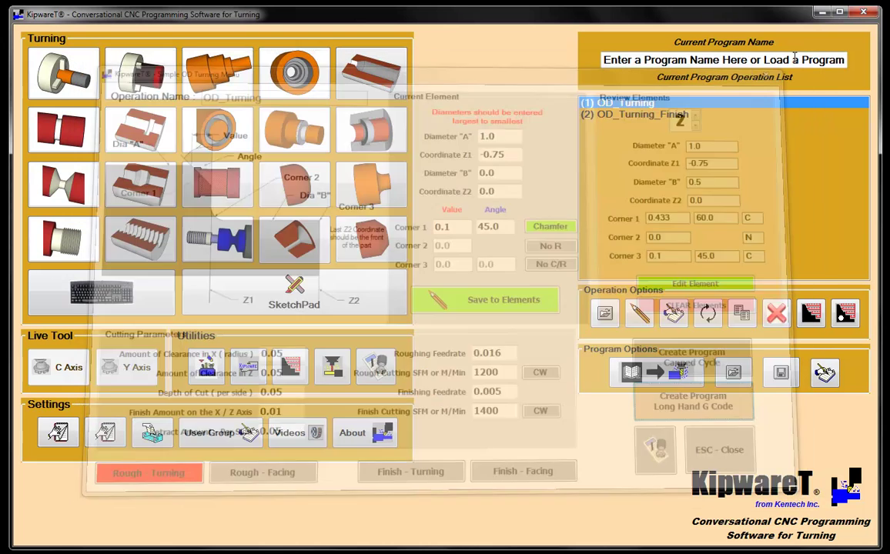